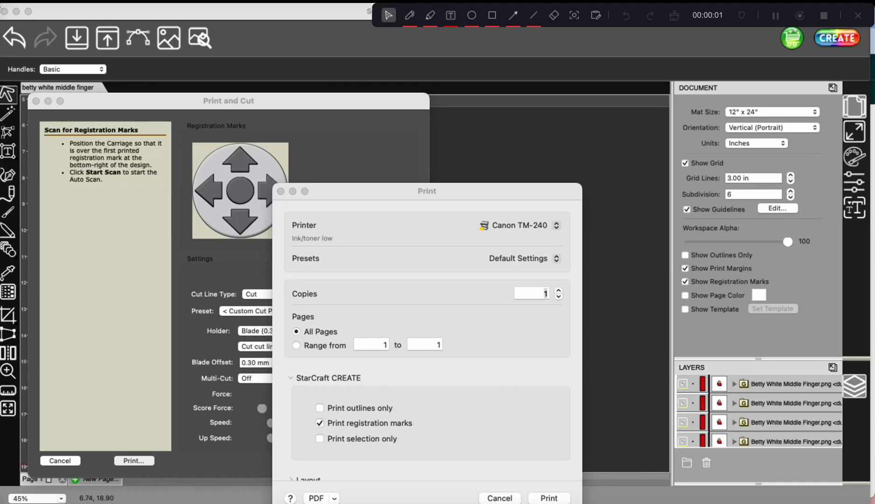
- Select the Canon TM-240 as the printer for the Print and Cut job
{"action": "key", "text": "XF86AudioRaiseVolume"}
{"action": "left_click_drag", "start_coordinate": [402, 194], "coordinate": [385, 113]}
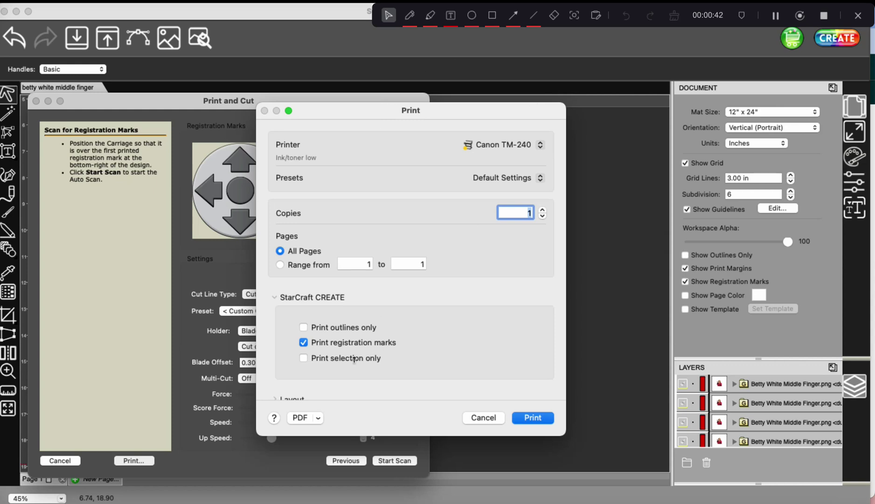
{"action": "scroll", "coordinate": [354, 359], "scroll_direction": "down", "scroll_amount": 5}
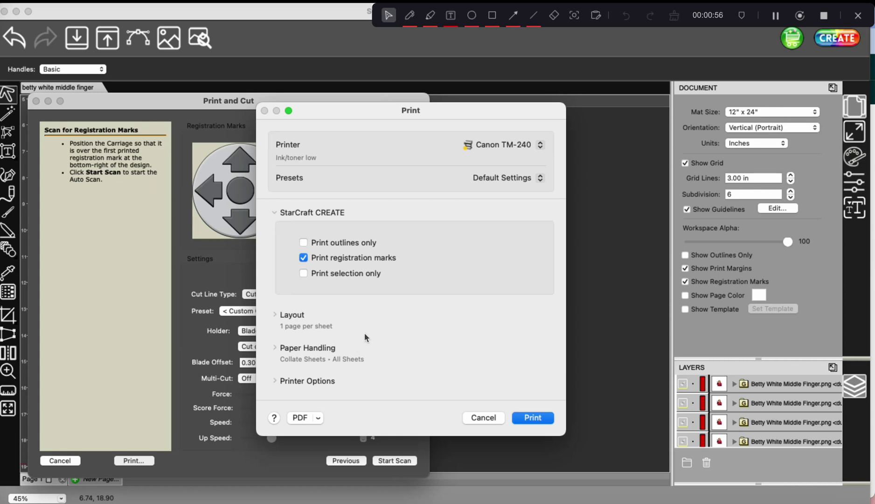
{"action": "scroll", "coordinate": [369, 329], "scroll_direction": "up", "scroll_amount": 3}
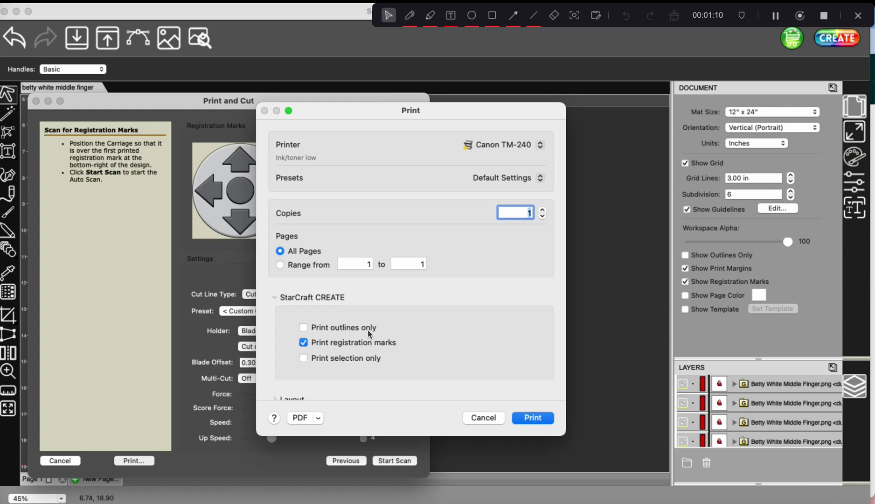
{"action": "left_click", "coordinate": [514, 148]}
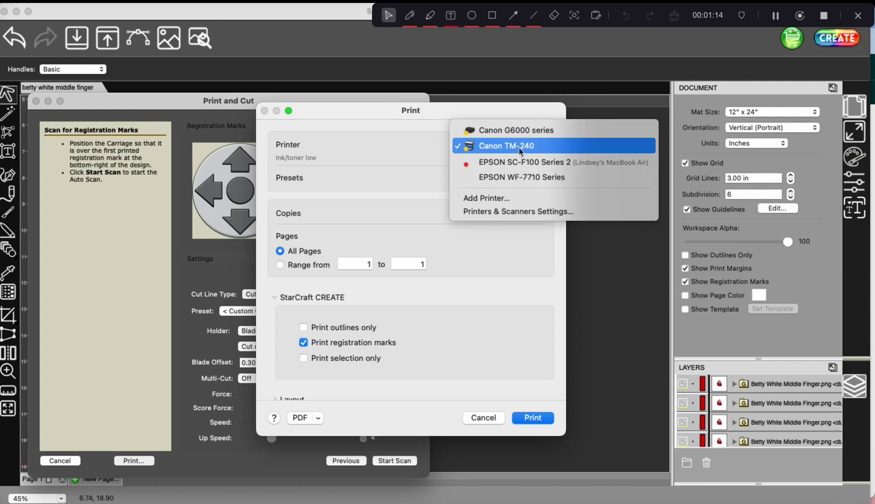
{"action": "left_click", "coordinate": [520, 146]}
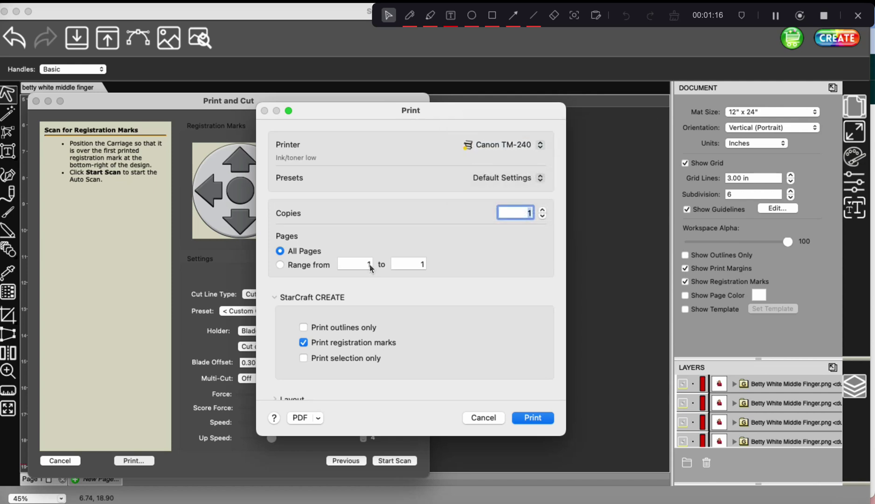
- Set the printer's color matching to ColorSync with the Automatic profile
{"action": "scroll", "coordinate": [369, 264], "scroll_direction": "down", "scroll_amount": 3}
{"action": "scroll", "coordinate": [369, 264], "scroll_direction": "down", "scroll_amount": 2}
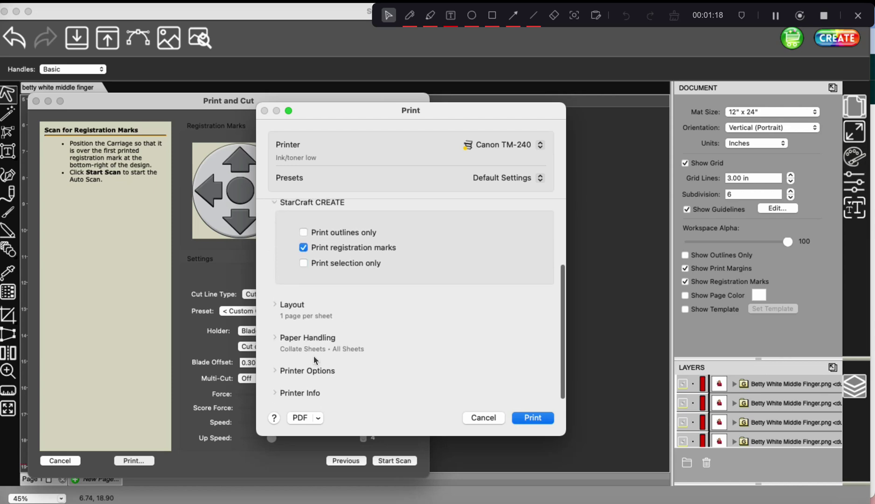
{"action": "left_click", "coordinate": [274, 371]}
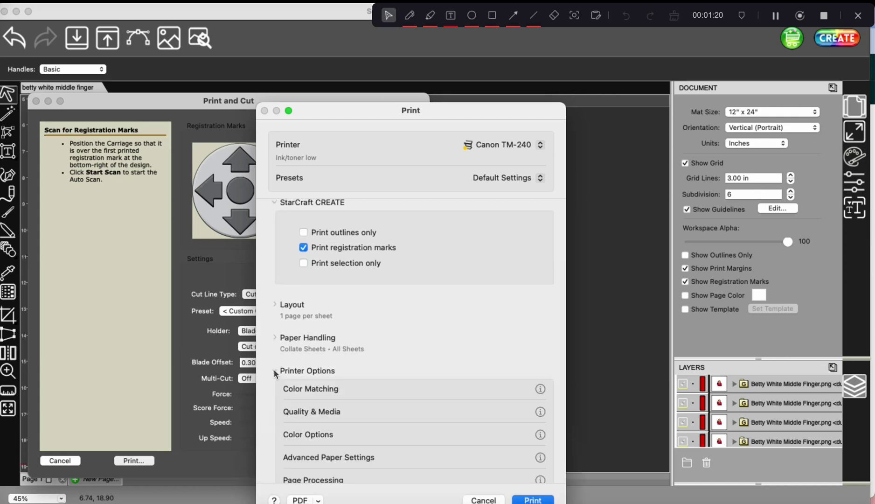
{"action": "left_click", "coordinate": [539, 390]}
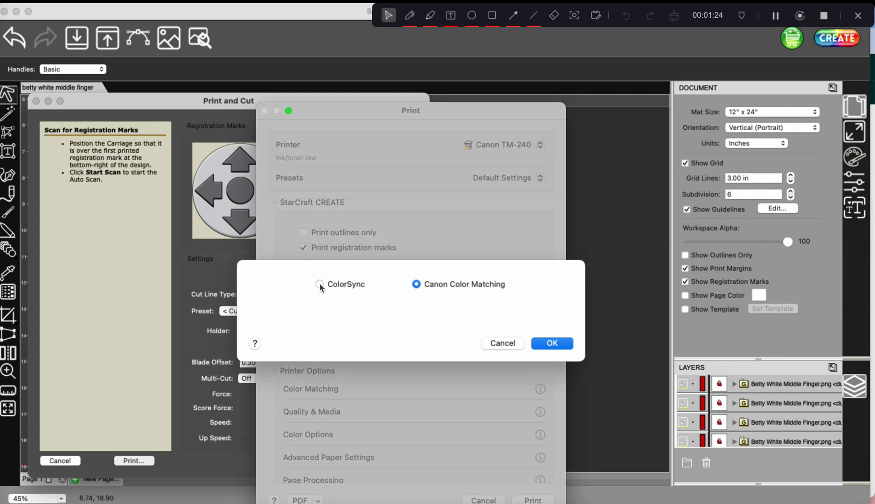
{"action": "left_click", "coordinate": [319, 284]}
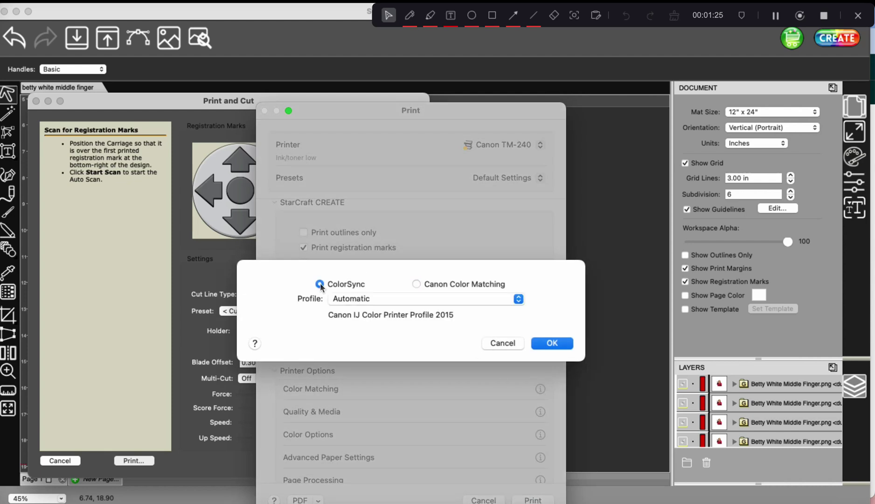
{"action": "left_click", "coordinate": [365, 300]}
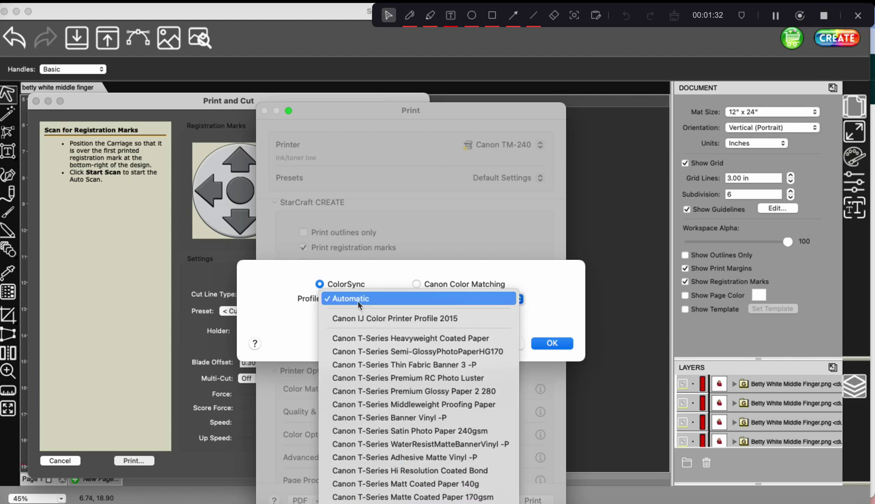
{"action": "left_click", "coordinate": [358, 301]}
{"action": "left_click", "coordinate": [560, 346]}
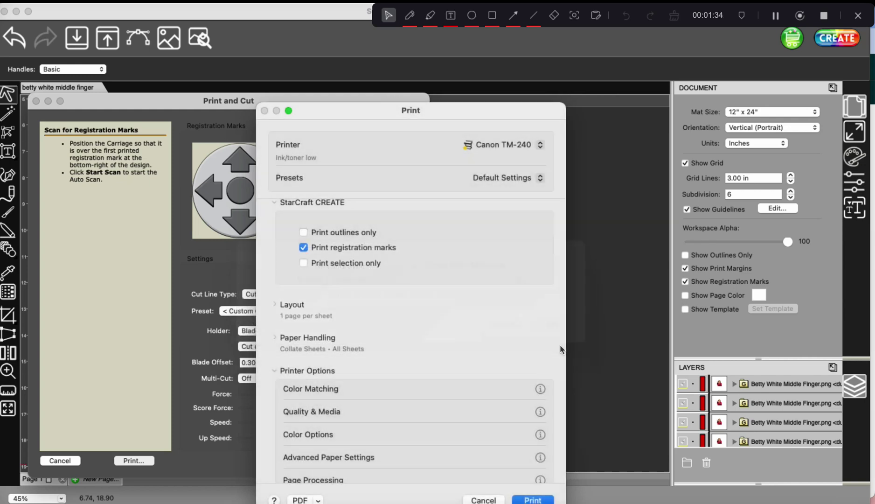
- Set the media type in the Quality & Media options to Lightweight Photo Paper from the photo papers
{"action": "left_click", "coordinate": [540, 412]}
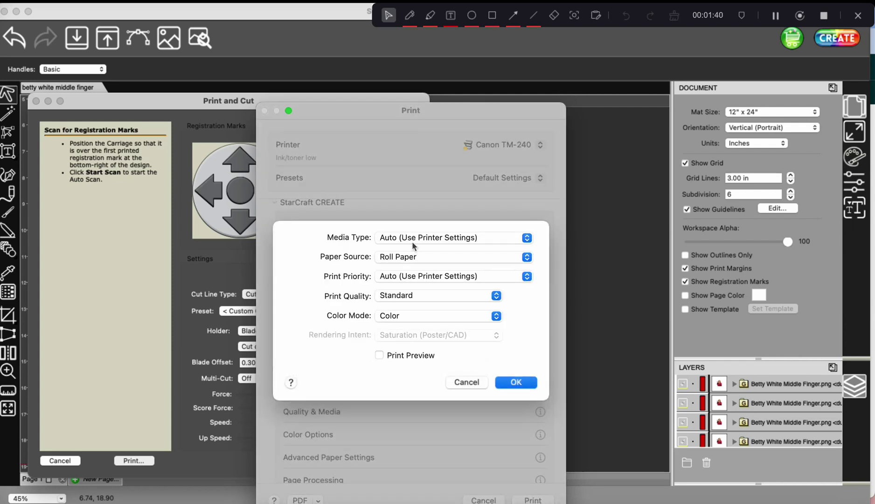
{"action": "left_click", "coordinate": [406, 239]}
{"action": "mouse_move", "coordinate": [394, 278]}
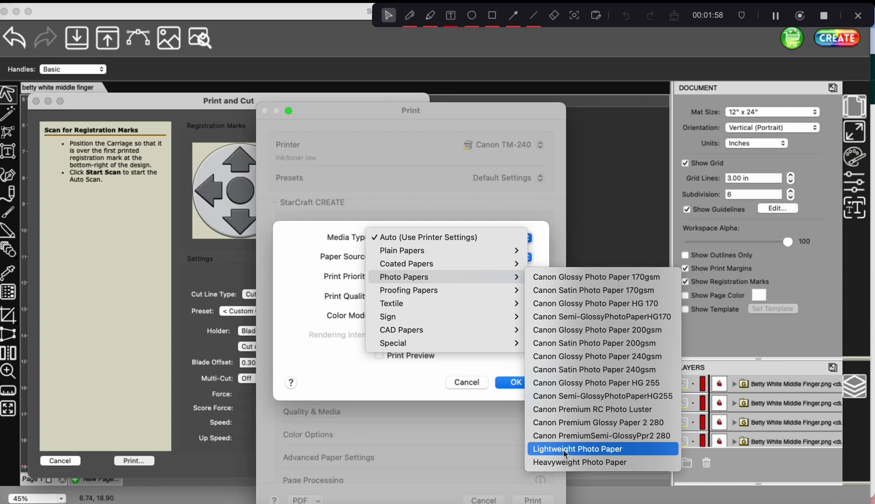
{"action": "left_click", "coordinate": [565, 452]}
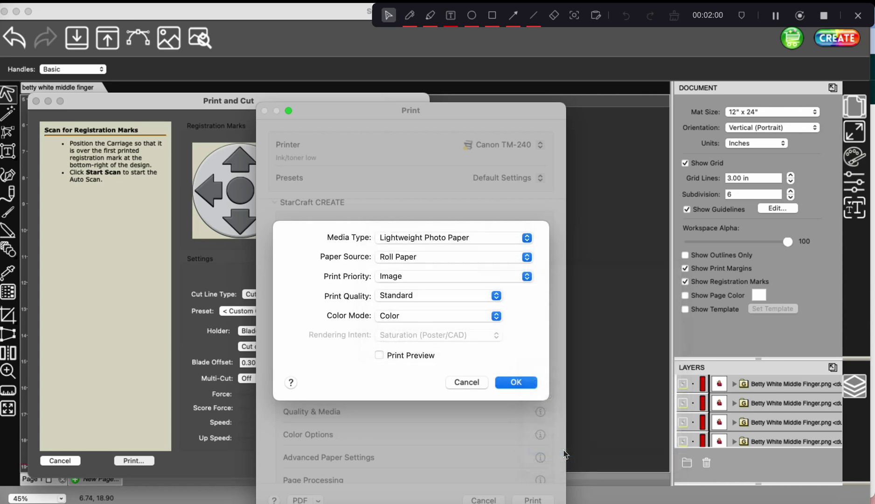
- Choose Roll Paper as the paper source and Image as the print priority
{"action": "left_click", "coordinate": [398, 261]}
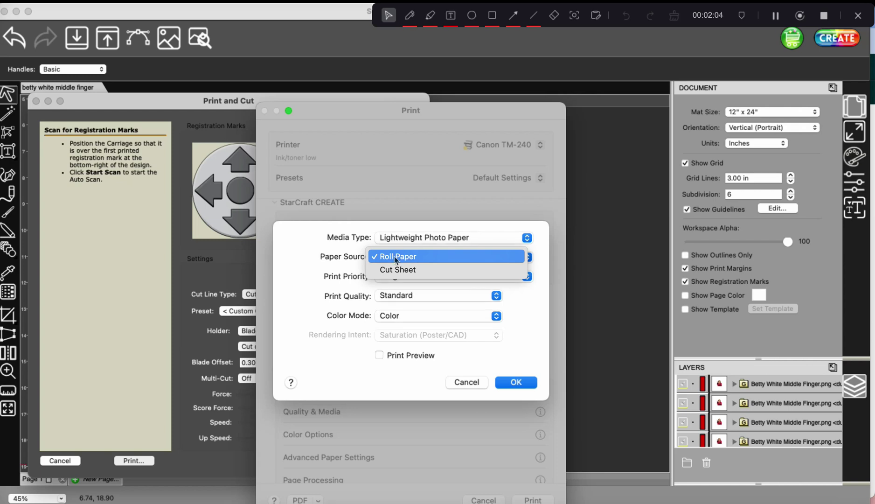
{"action": "left_click", "coordinate": [394, 260]}
{"action": "left_click", "coordinate": [394, 277]}
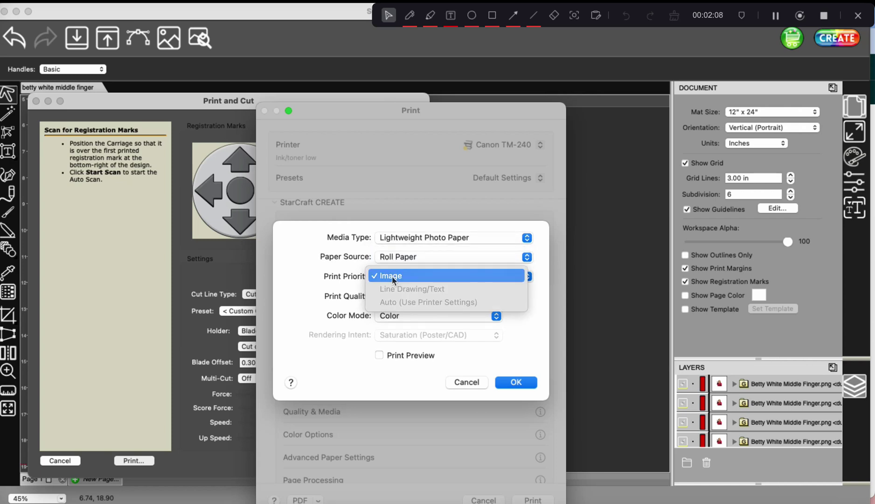
{"action": "left_click", "coordinate": [392, 276]}
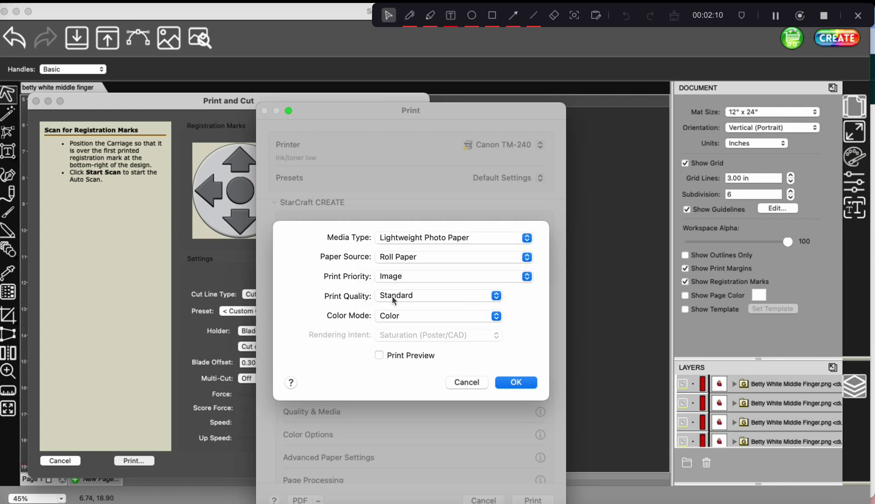
- Set the print quality to High with the color mode on Color, and accept the Quality & Media settings
{"action": "left_click", "coordinate": [392, 296]}
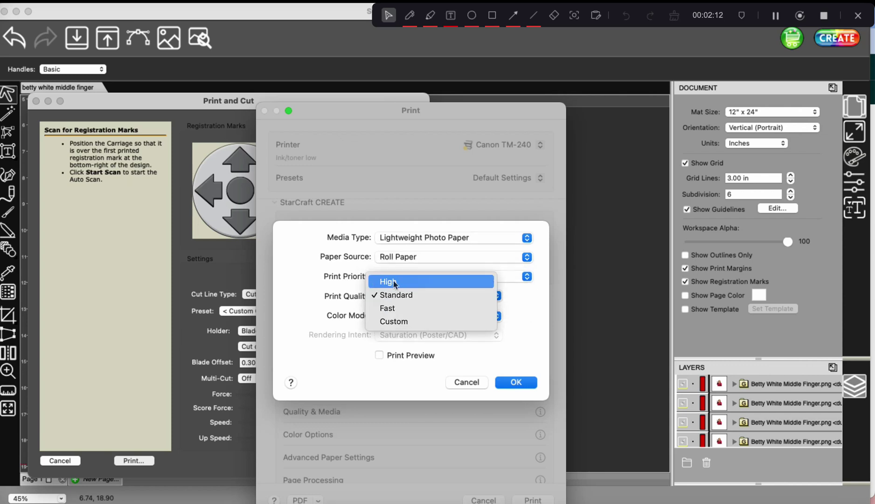
{"action": "left_click", "coordinate": [393, 281]}
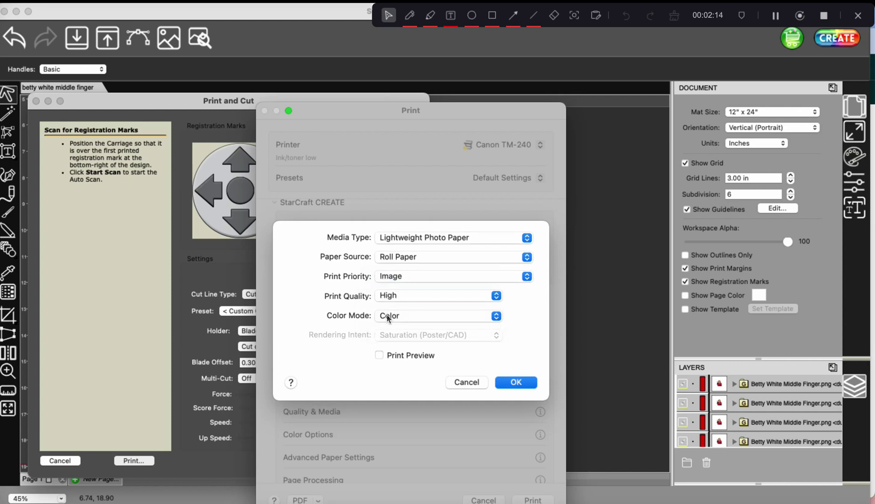
{"action": "left_click", "coordinate": [417, 317]}
{"action": "left_click", "coordinate": [418, 316]}
{"action": "left_click", "coordinate": [513, 384]}
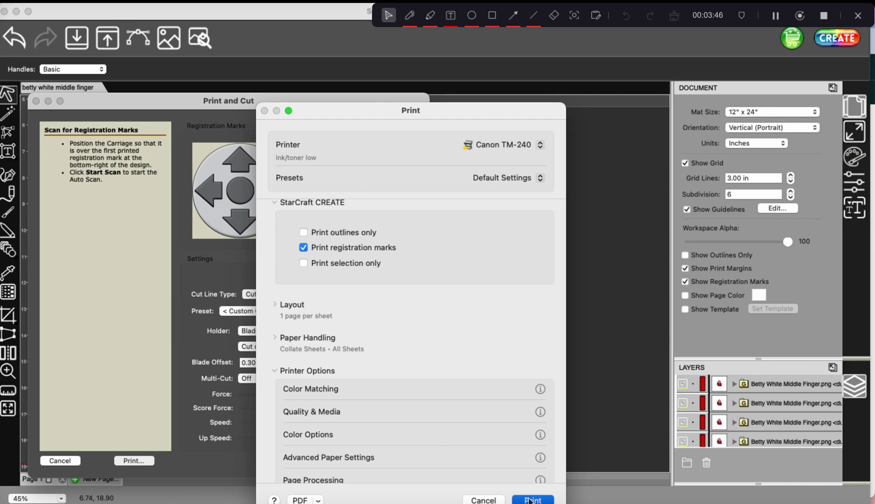
- Submit the job to the print preview, rotate the page layout 90 degrees, and print one copy
{"action": "left_click", "coordinate": [530, 500]}
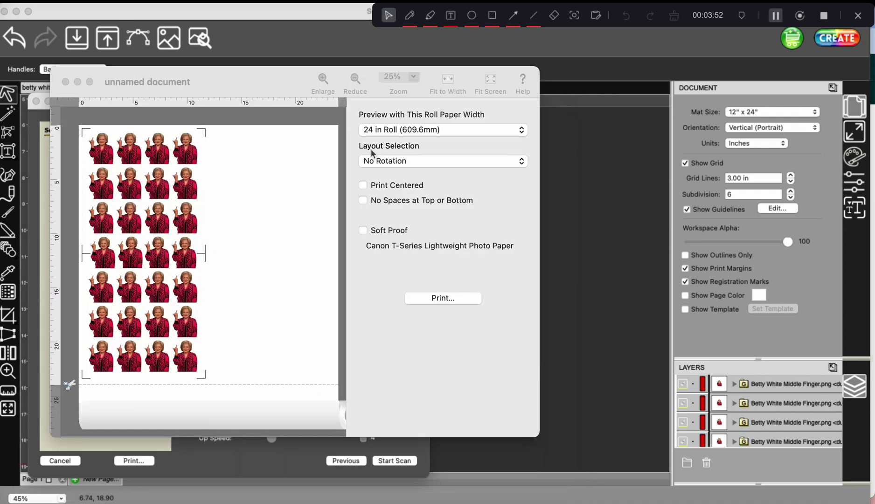
{"action": "left_click", "coordinate": [375, 162]}
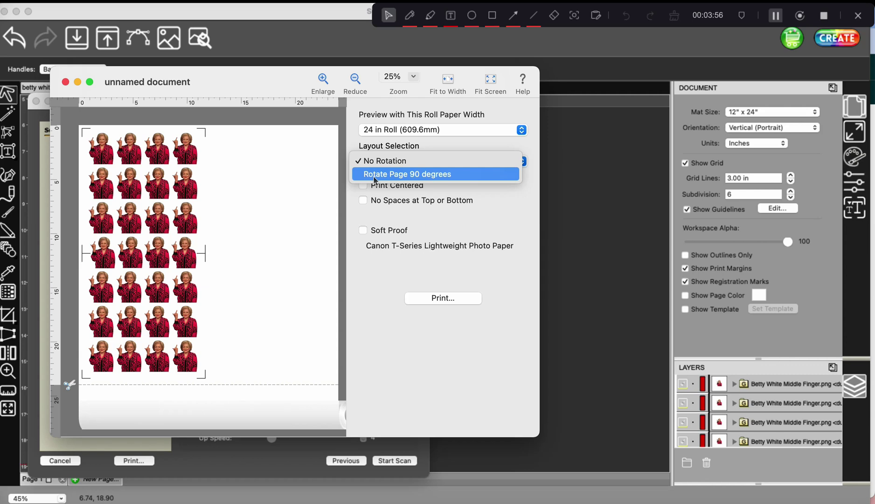
{"action": "left_click", "coordinate": [375, 175]}
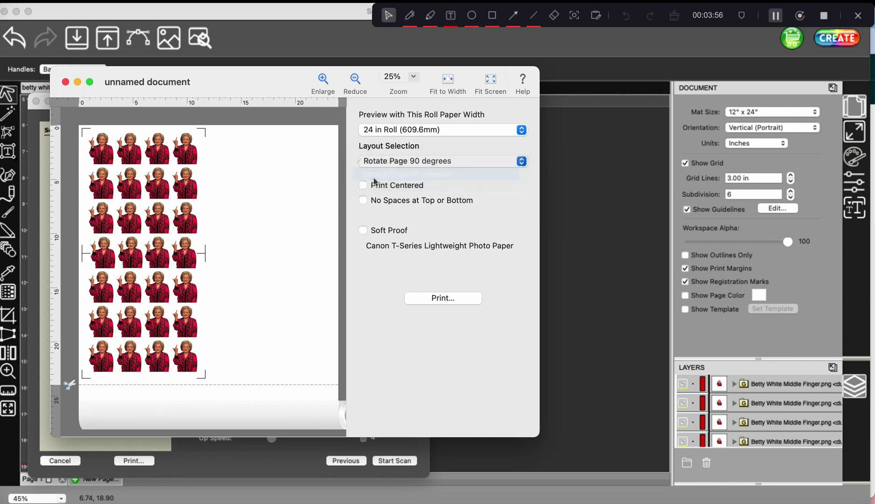
{"action": "left_click", "coordinate": [451, 298]}
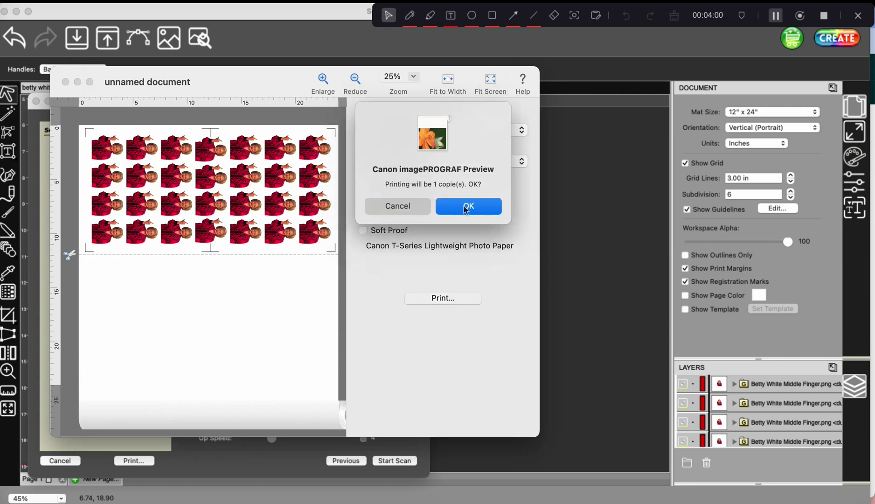
{"action": "left_click", "coordinate": [467, 210]}
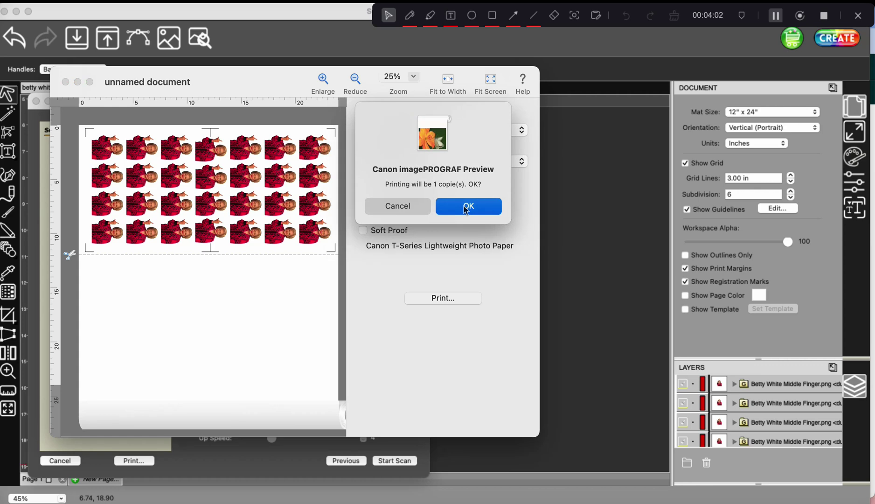